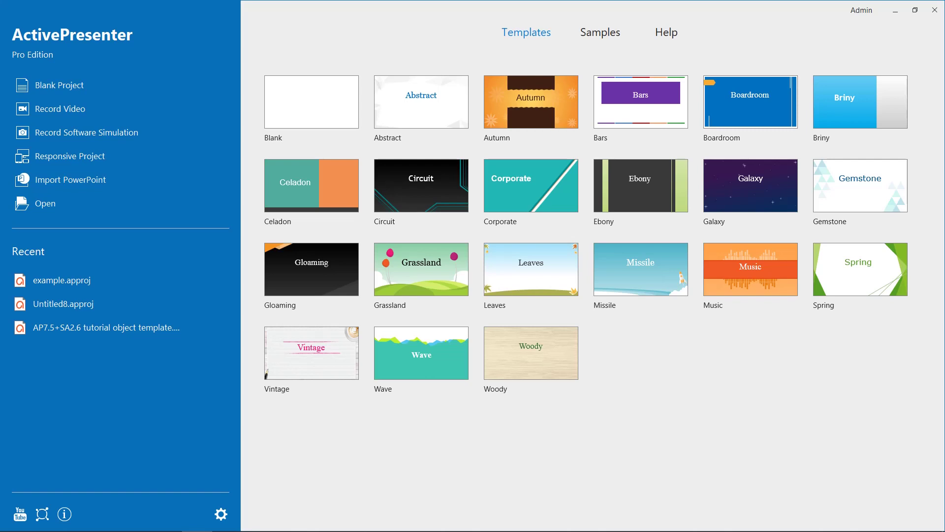
- Start a new Record Software Simulation project from the ActivePresenter start screen
key("Tab")
left_click(217, 136)
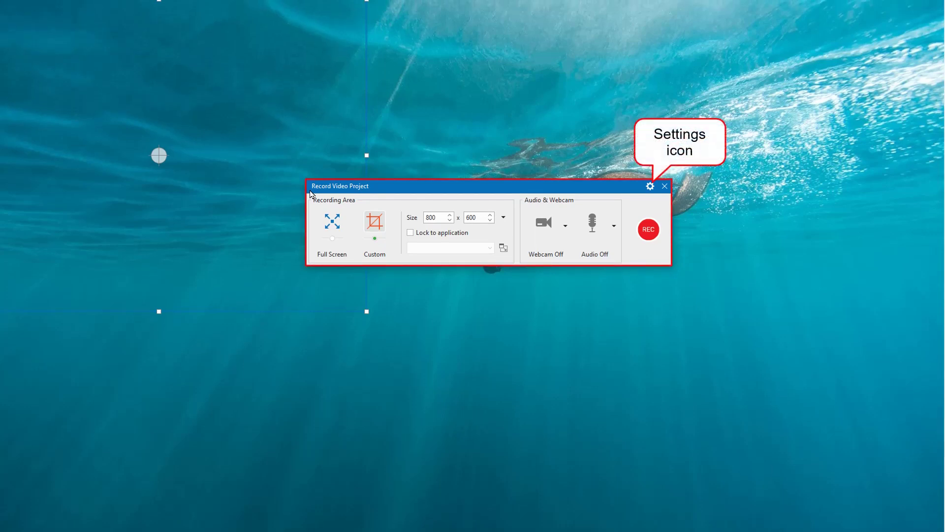
- Open the gear menu on the Record Software Simulation Project toolbar
left_click(650, 186)
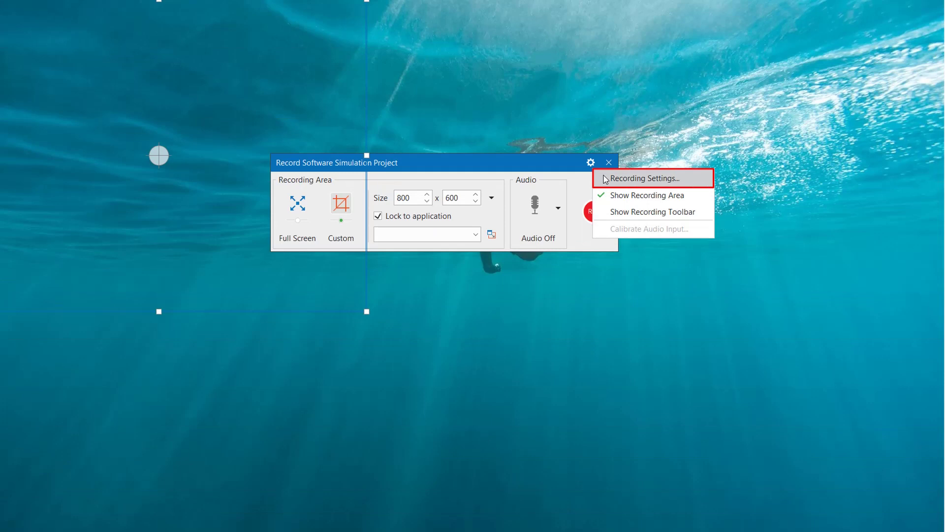
- Open Recording Settings, view the Cursor, Annotation and Hotkeys tabs, then return to Audio & Video
left_click(605, 179)
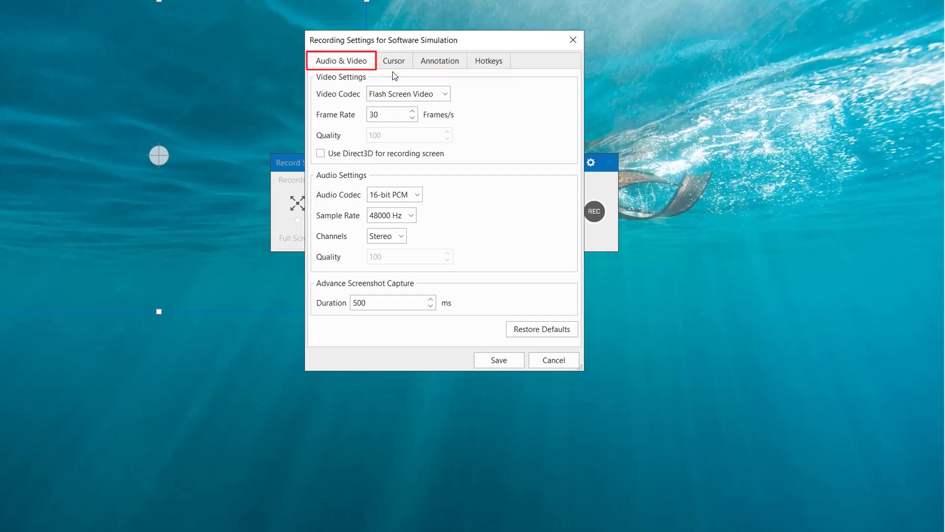
left_click(391, 68)
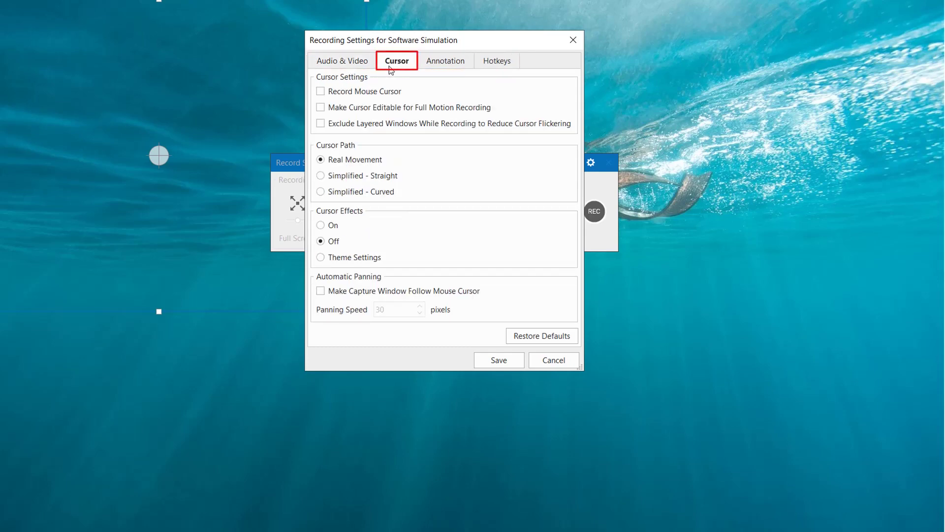
left_click(443, 65)
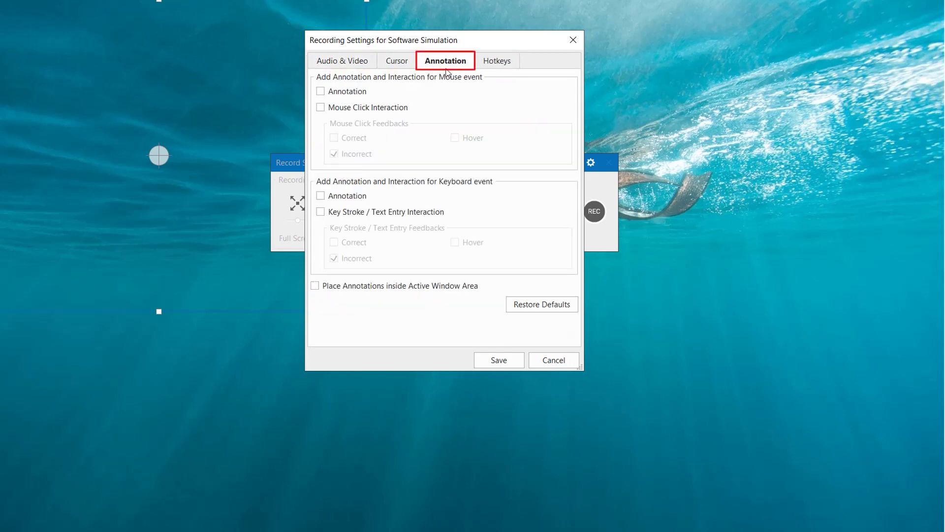
left_click(495, 65)
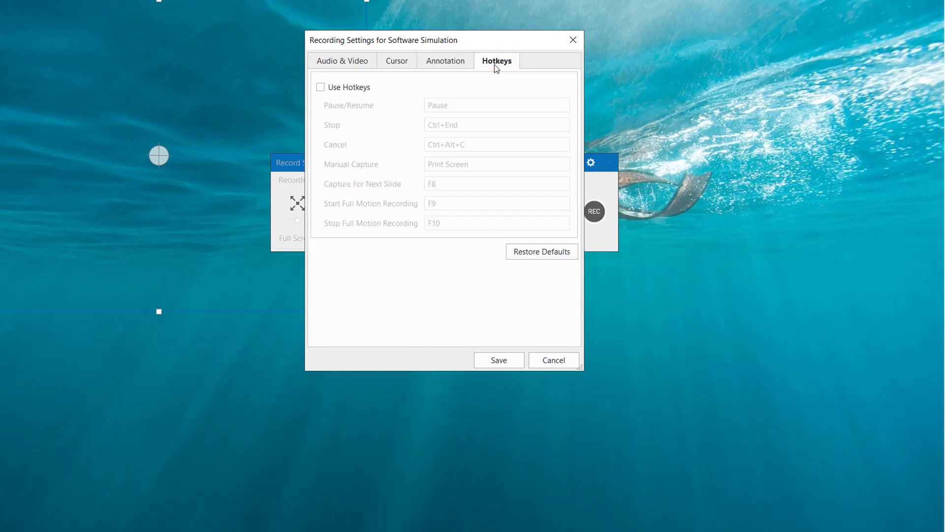
left_click(347, 63)
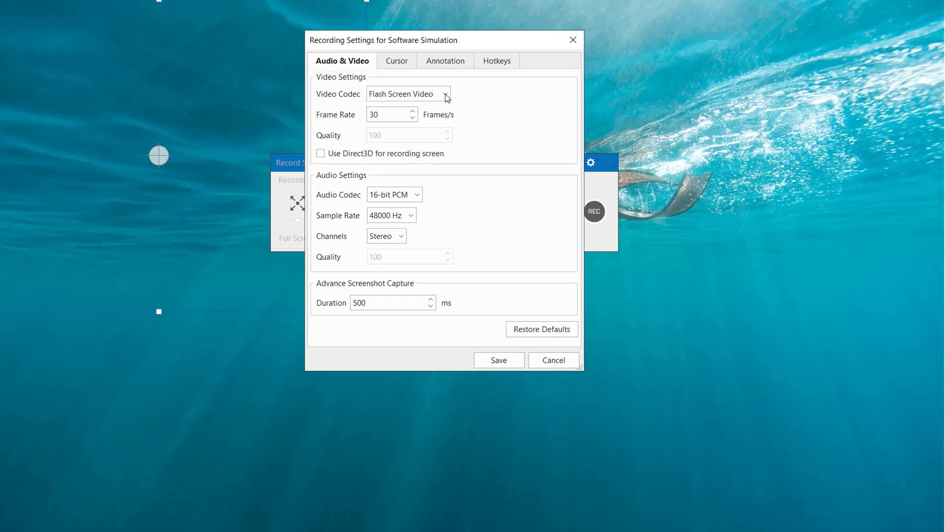
- Confirm the Flash Screen Video codec and set the frame rate to 24 fps
left_click(446, 95)
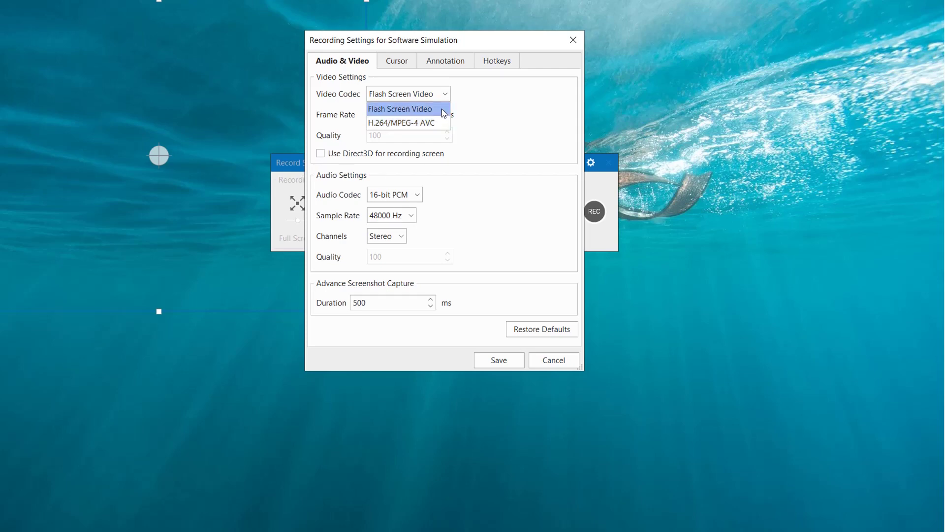
left_click(443, 111)
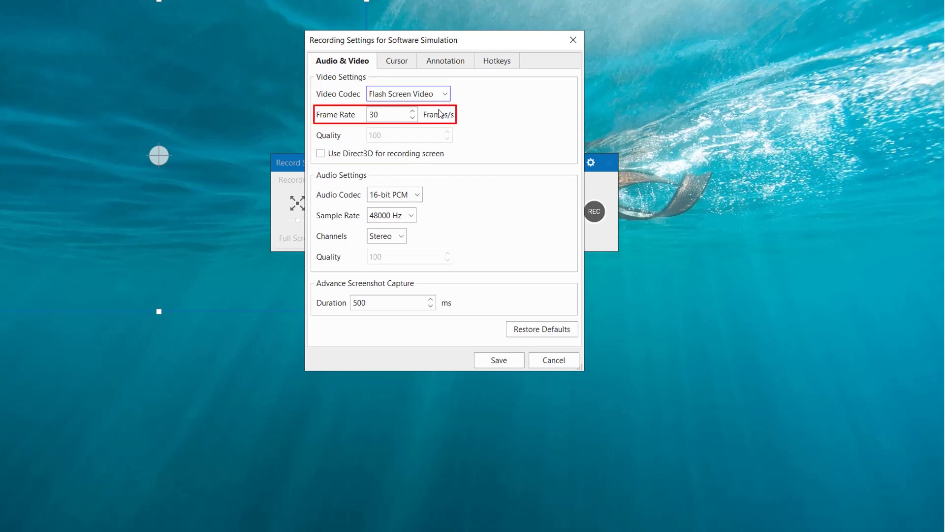
left_click(415, 120)
left_click(413, 118)
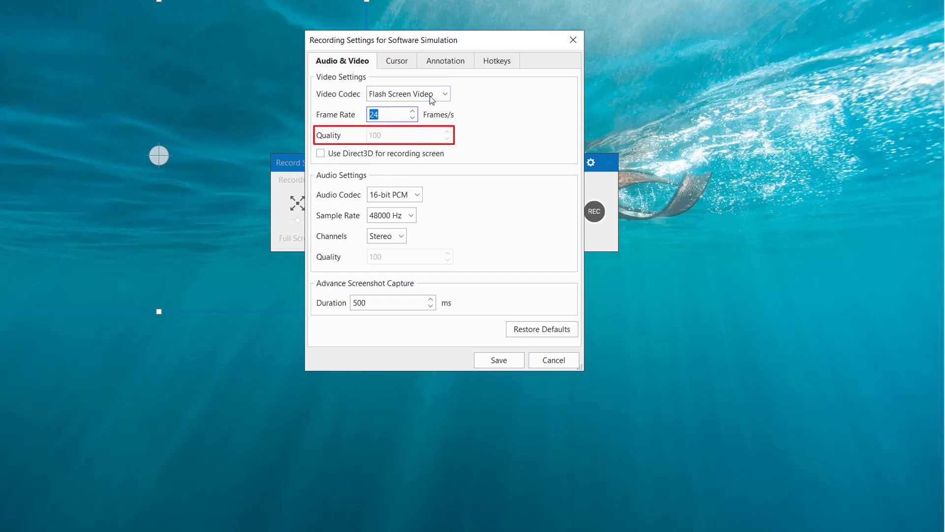
- Use the H.264/MPEG-4 AVC video codec at quality 92 with Direct3D screen recording on
left_click(433, 95)
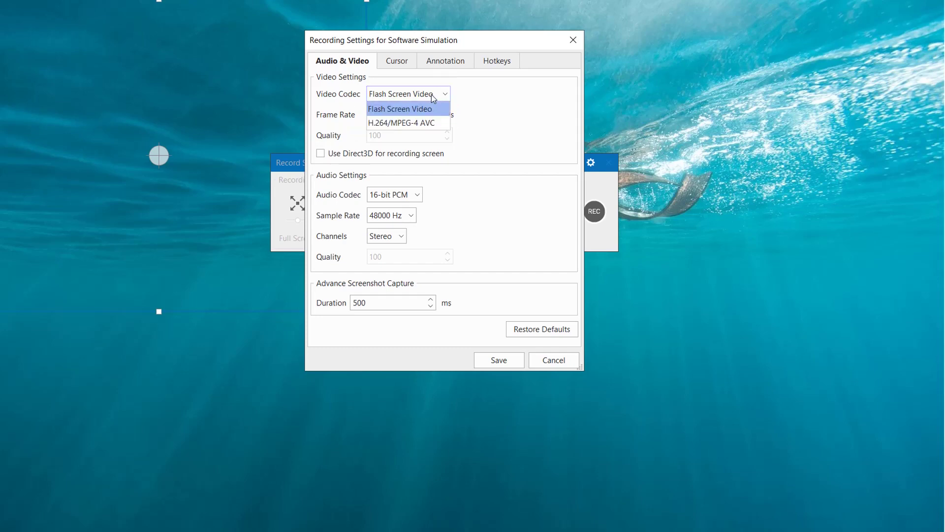
left_click(433, 123)
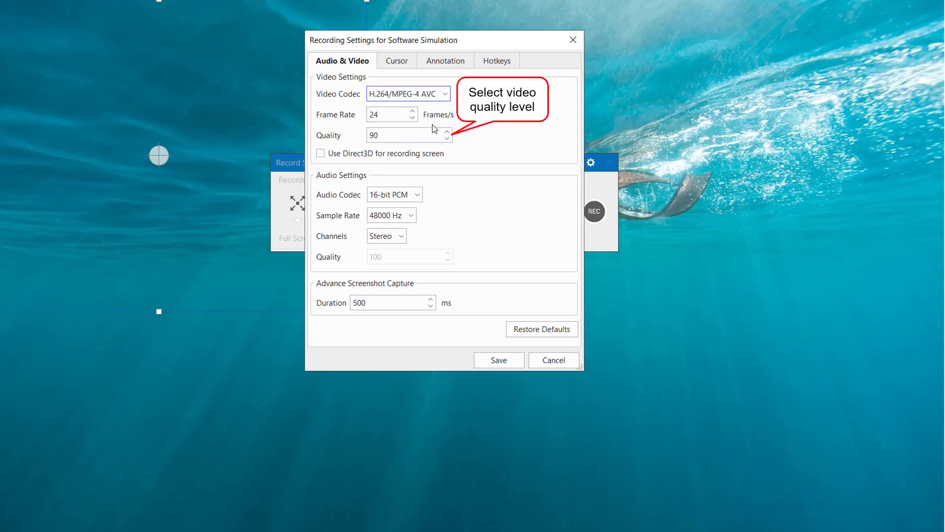
left_click(448, 132)
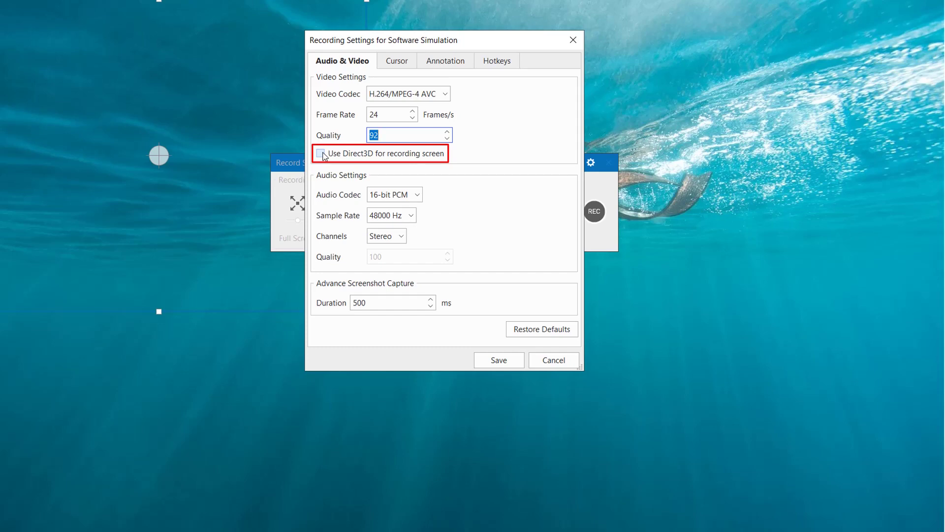
left_click(323, 153)
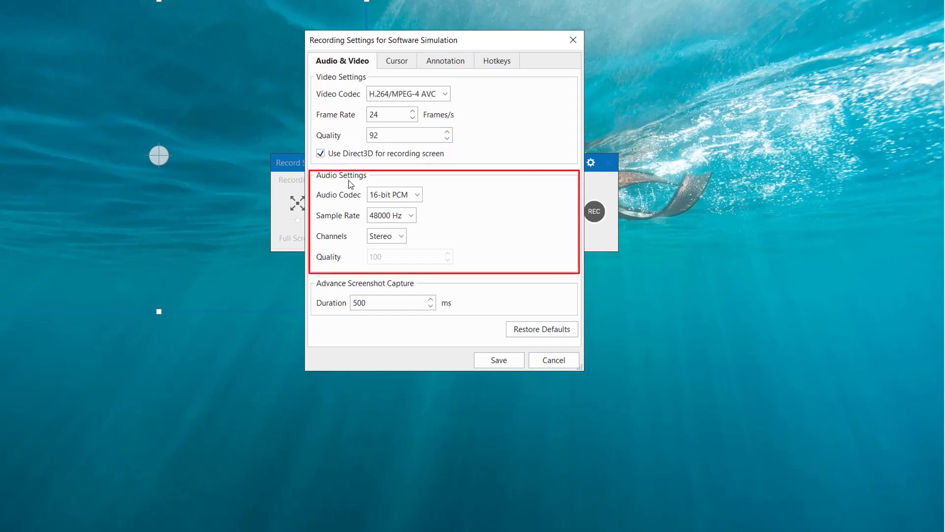
- Set audio channels to Mono, keeping the 16-bit PCM codec at 48000 Hz
left_click(418, 198)
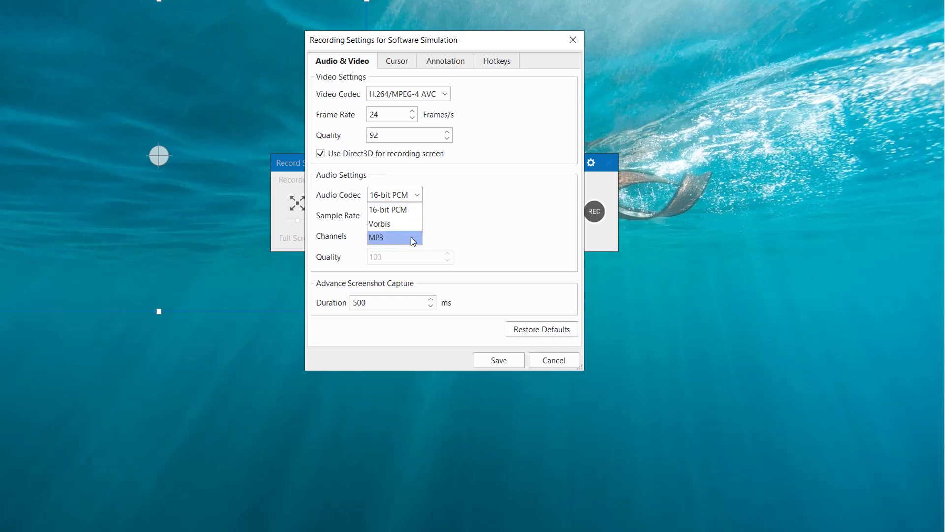
left_click(410, 210)
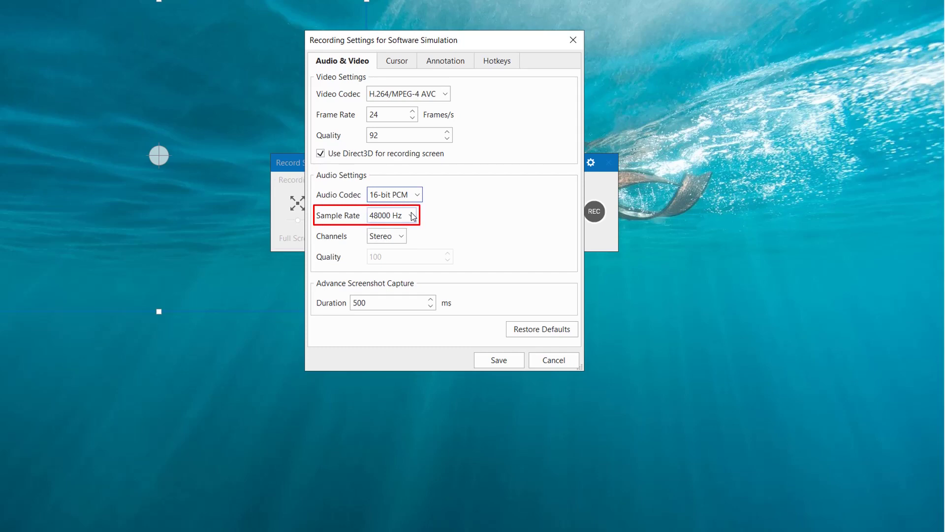
left_click(413, 216)
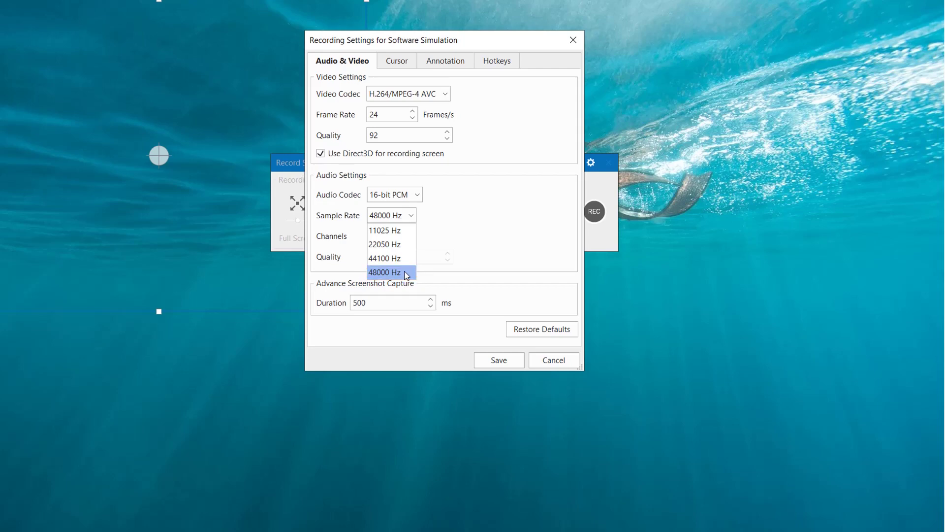
left_click(405, 272)
left_click(403, 238)
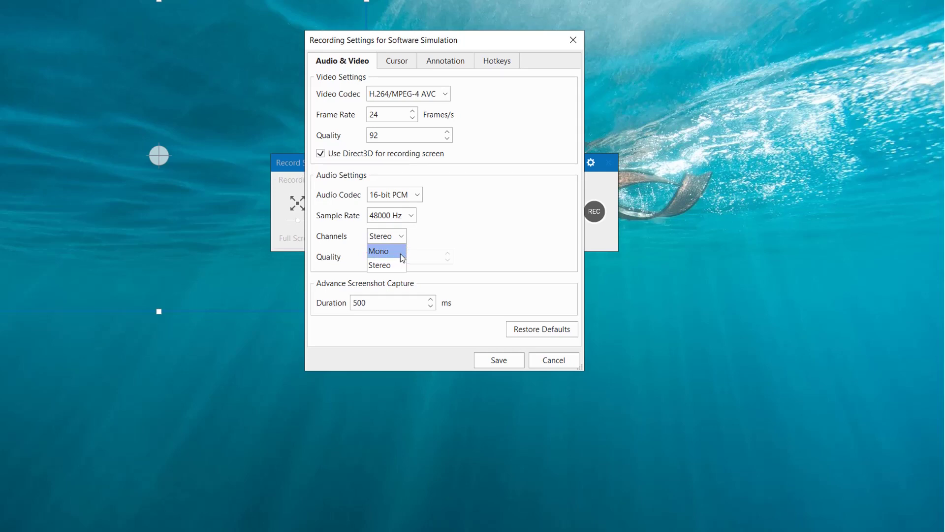
left_click(401, 253)
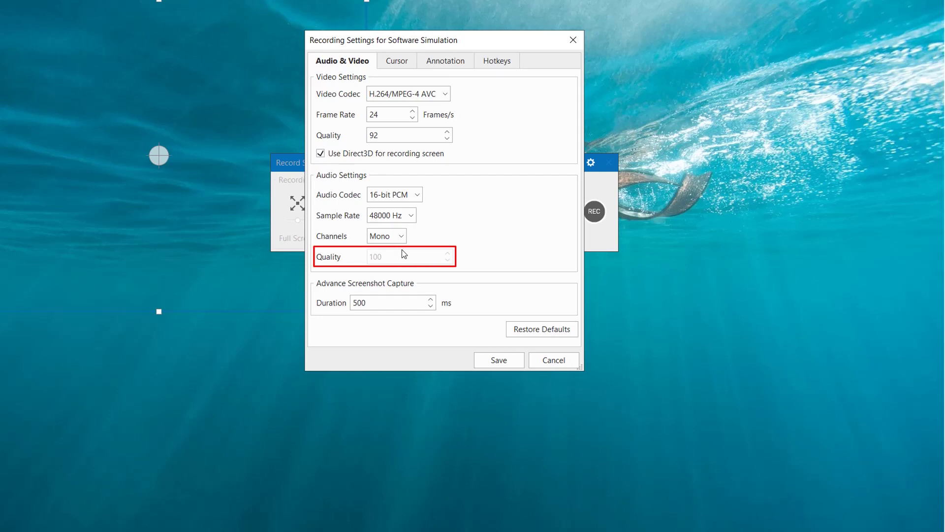
- Try the Vorbis audio codec with its quality raised to 93
left_click(420, 197)
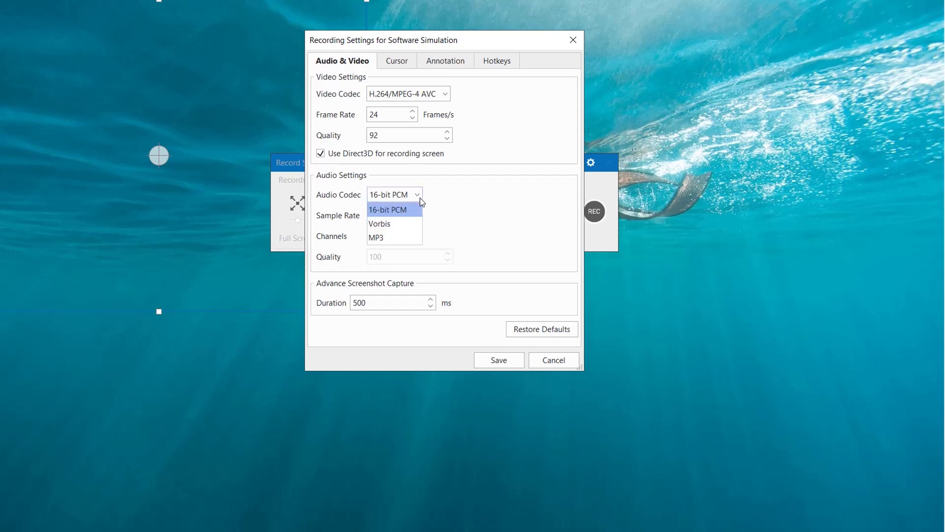
left_click(408, 225)
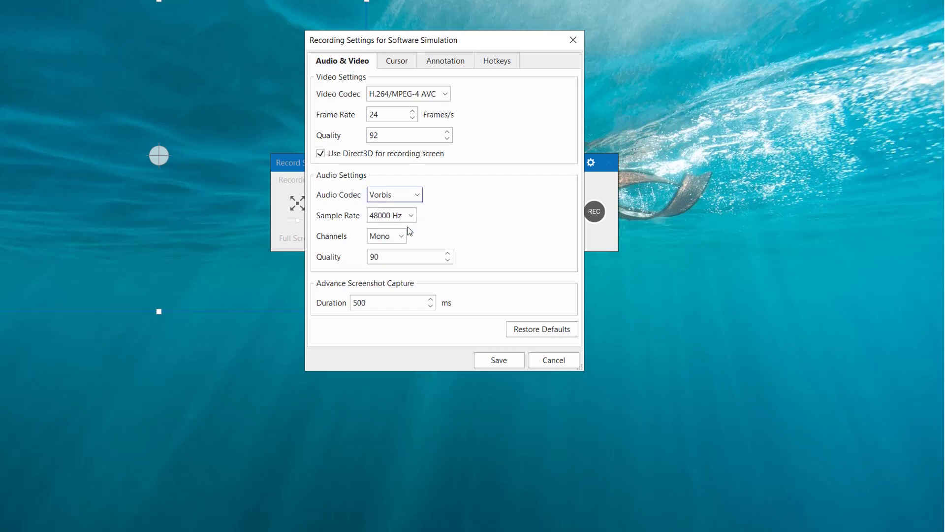
left_click(448, 253)
left_click(447, 253)
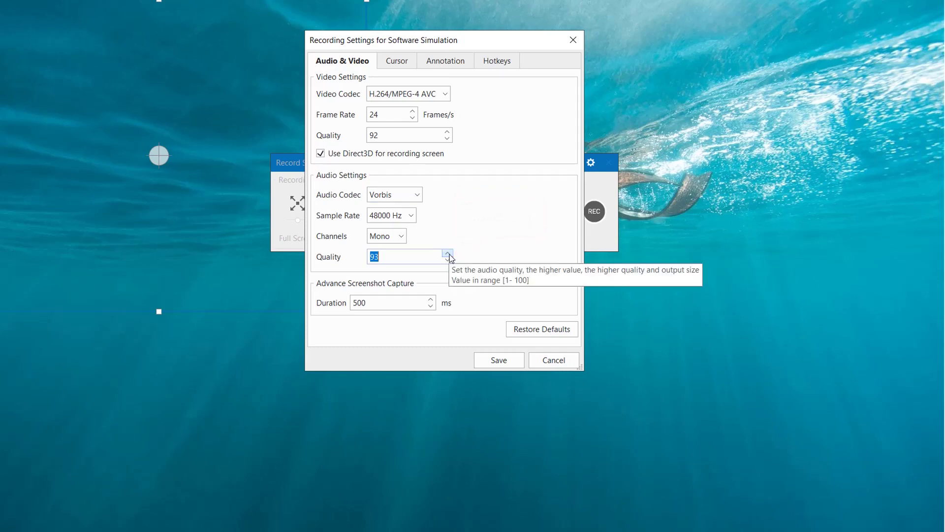
- Switch the audio codec to MP3 with a 256 Kbps bit rate
left_click(417, 199)
left_click(417, 240)
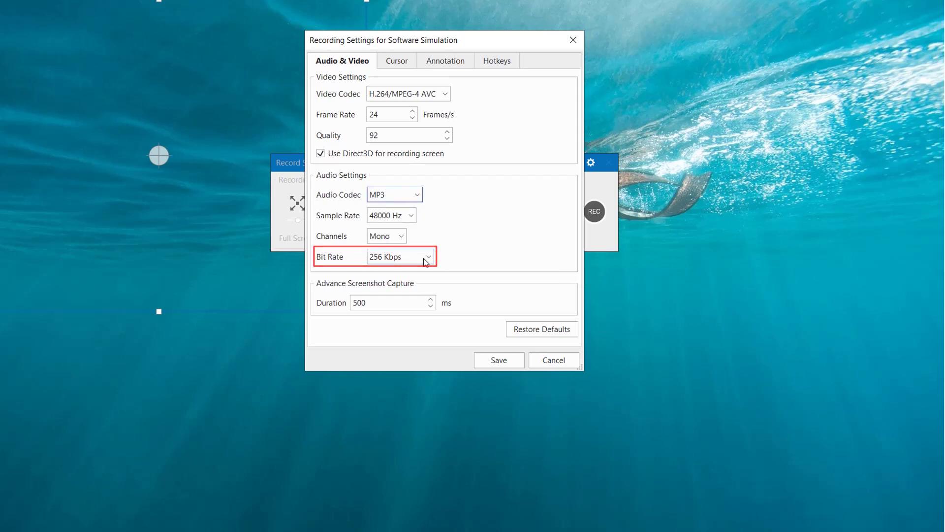
left_click(423, 258)
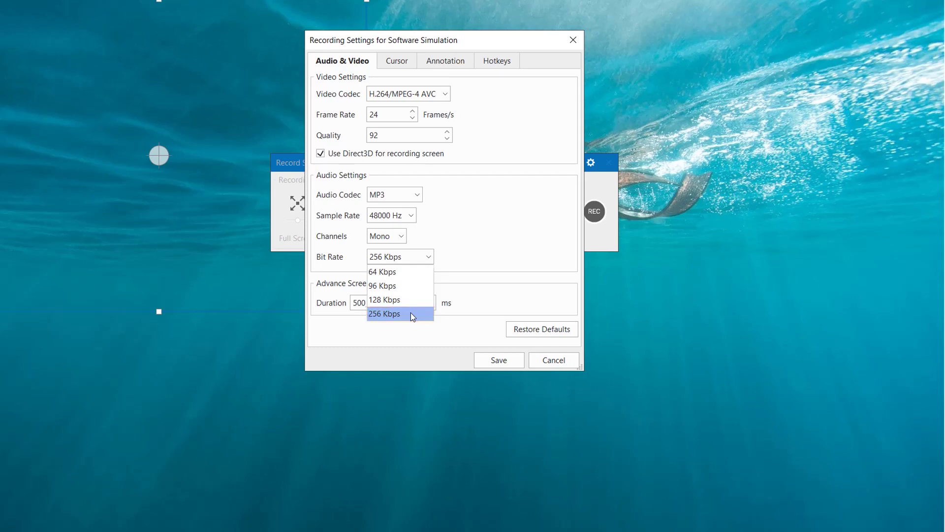
left_click(411, 313)
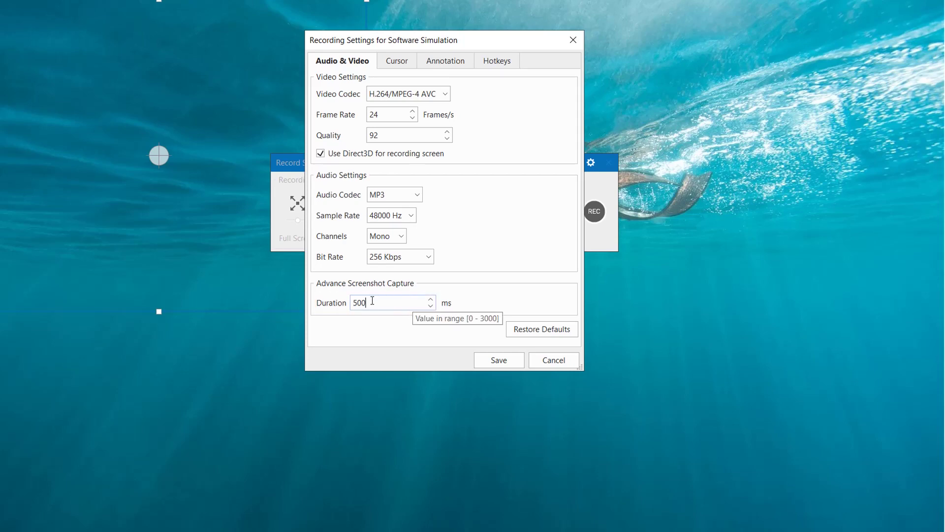
- Replace the 500 ms screenshot capture duration with 800
left_click_drag(365, 302, 350, 303)
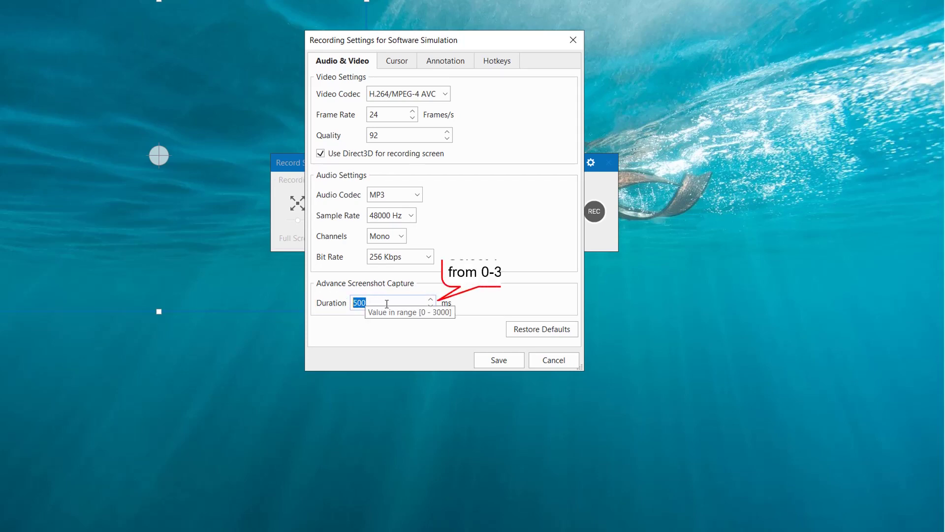
type("8")
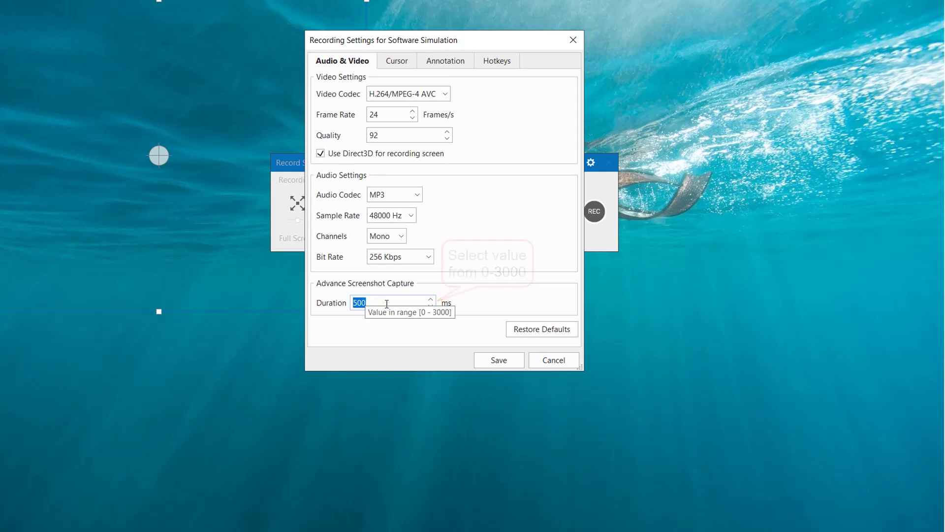
type("00")
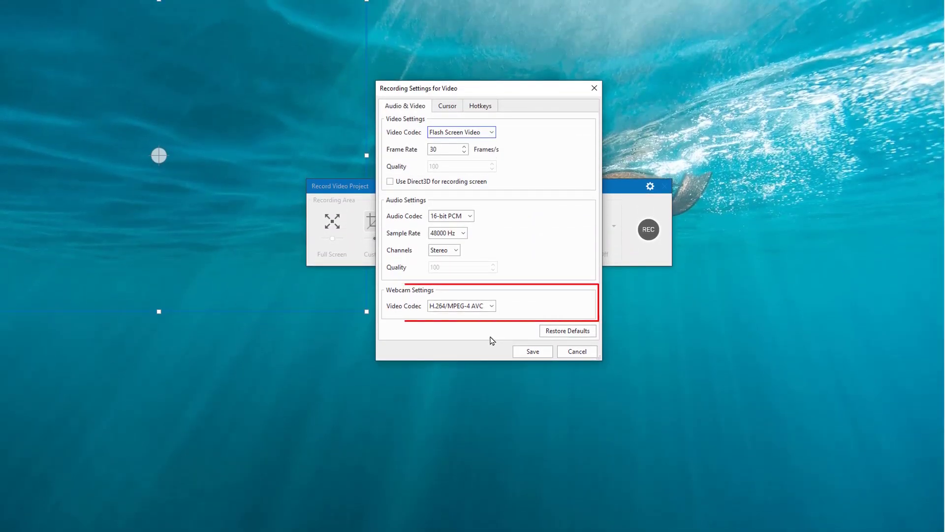
- Confirm H.264/MPEG-4 AVC as the webcam video codec
left_click(492, 307)
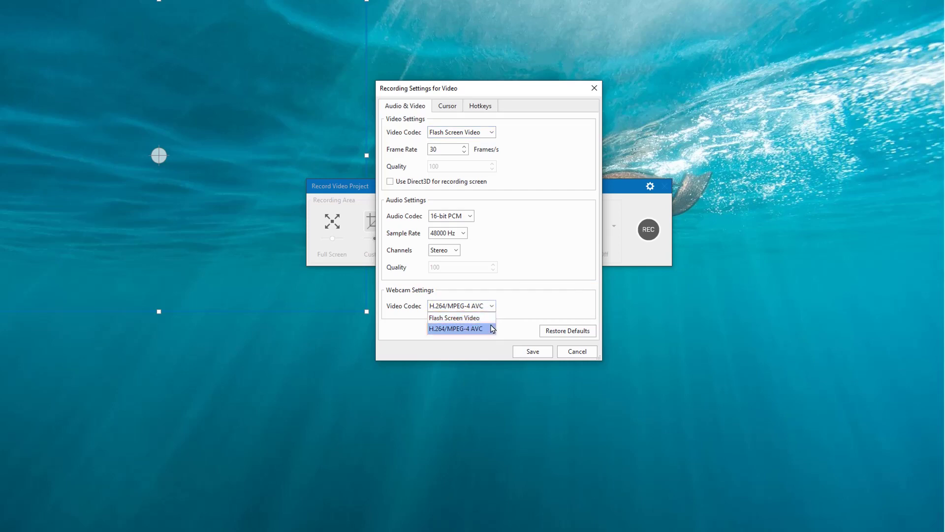
left_click(492, 329)
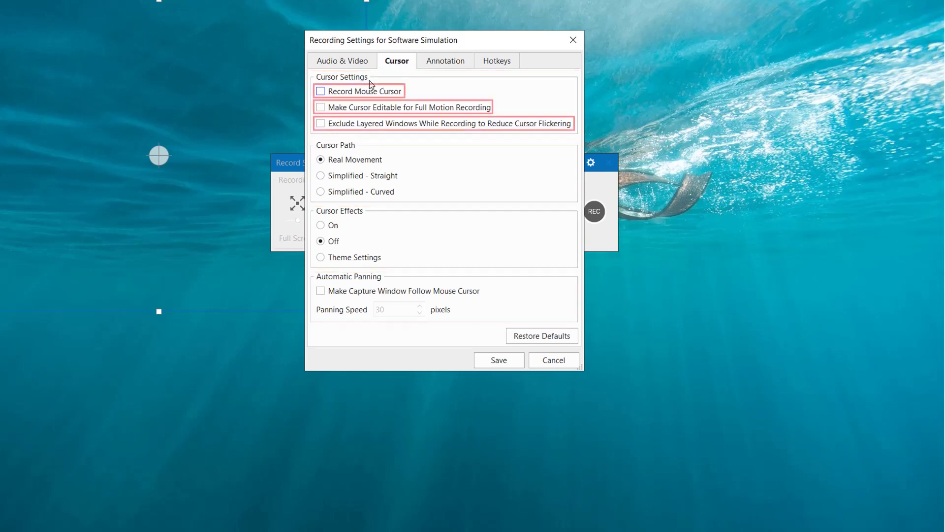
- Tick Record Mouse Cursor, Make Cursor Editable for Full Motion Recording, and Exclude Layered Windows
left_click(320, 92)
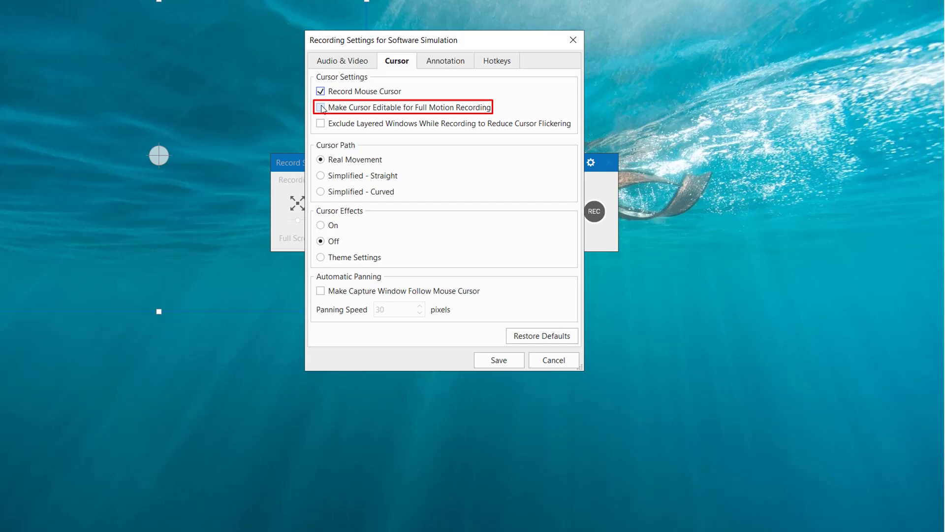
left_click(321, 107)
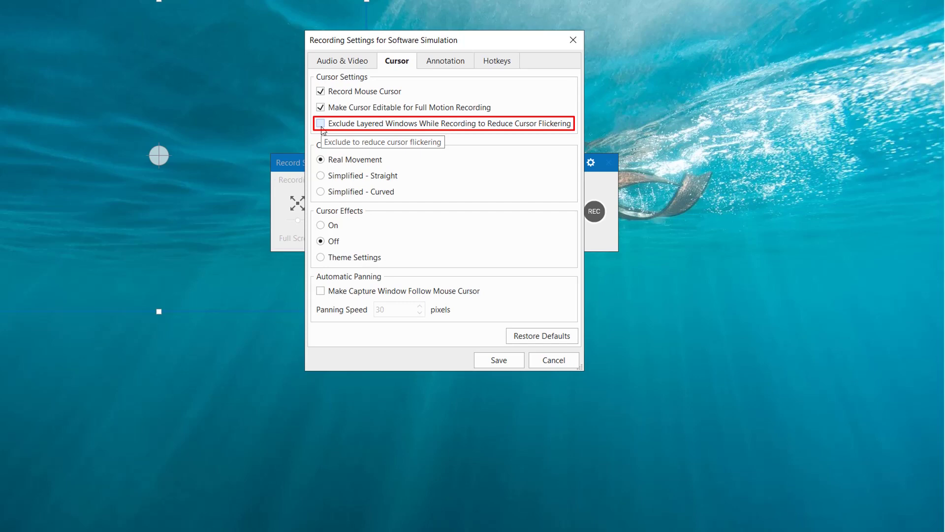
left_click(320, 124)
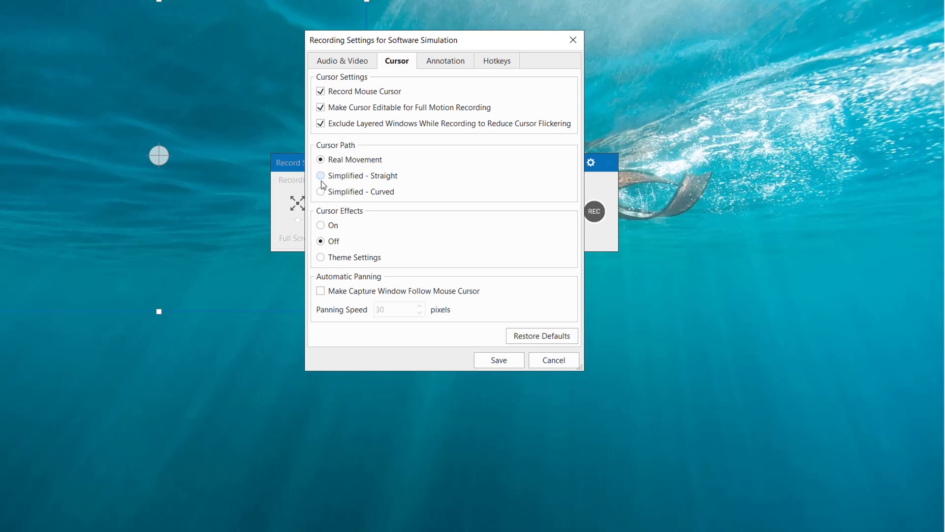
- Set the cursor path to Simplified – Straight and switch cursor effects on
left_click(322, 179)
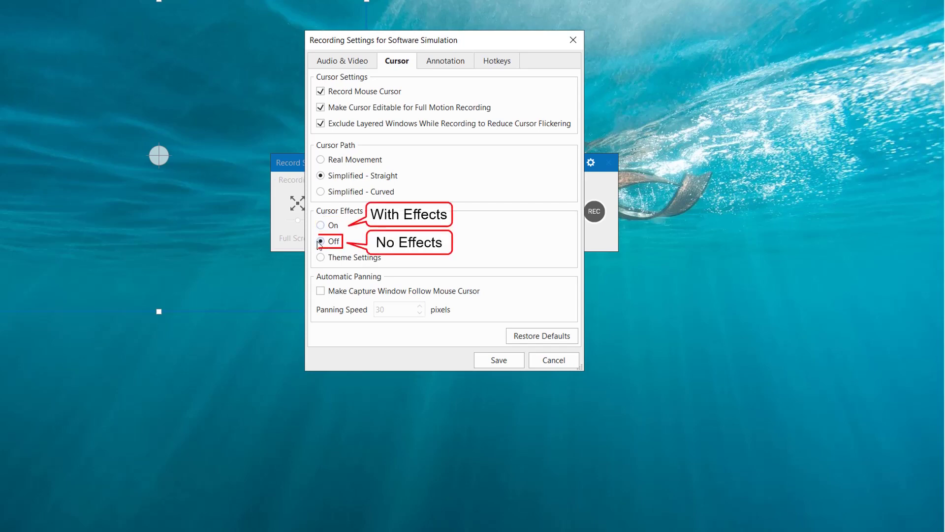
left_click(320, 225)
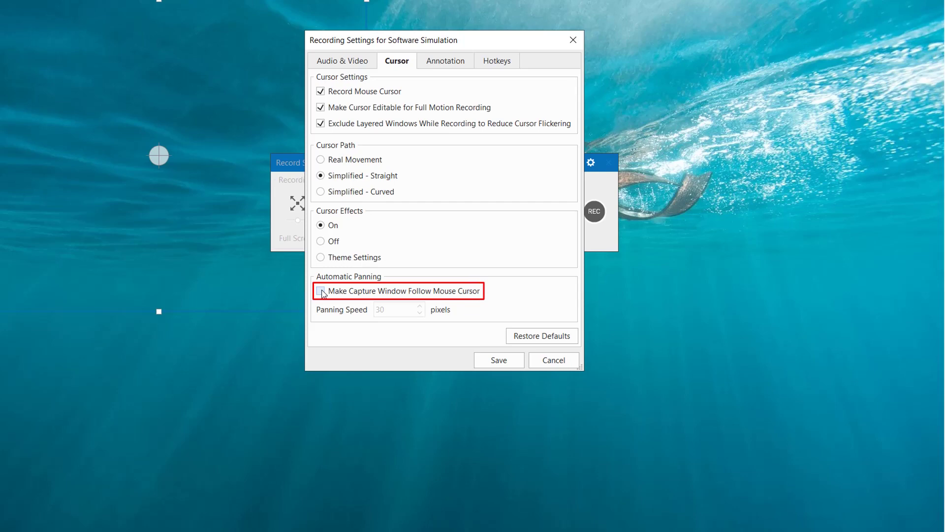
- Make the capture window follow the mouse cursor at a 35-pixel panning speed
left_click(321, 292)
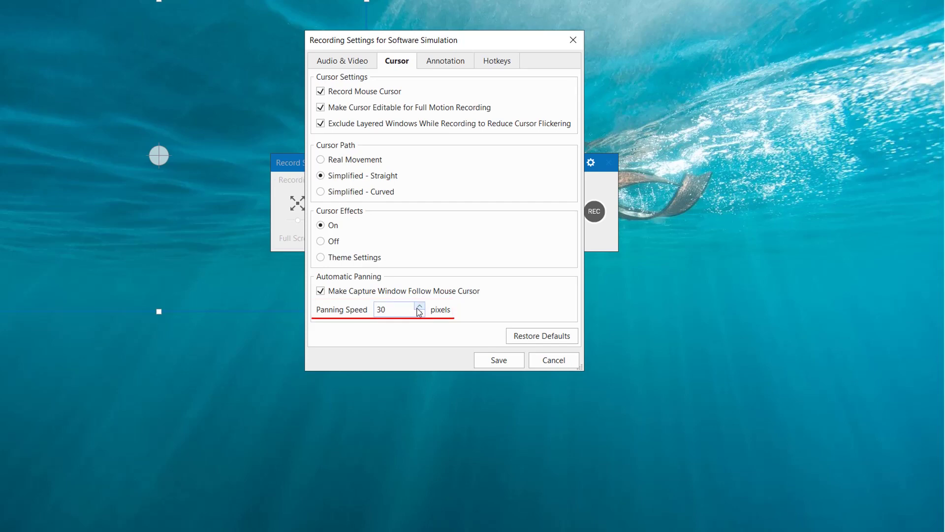
left_click(419, 307)
left_click(418, 307)
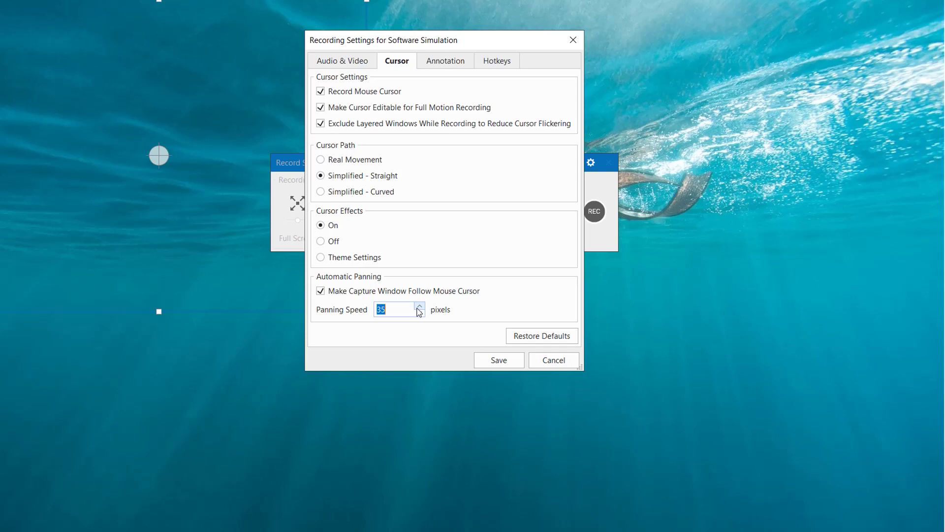
left_click(443, 62)
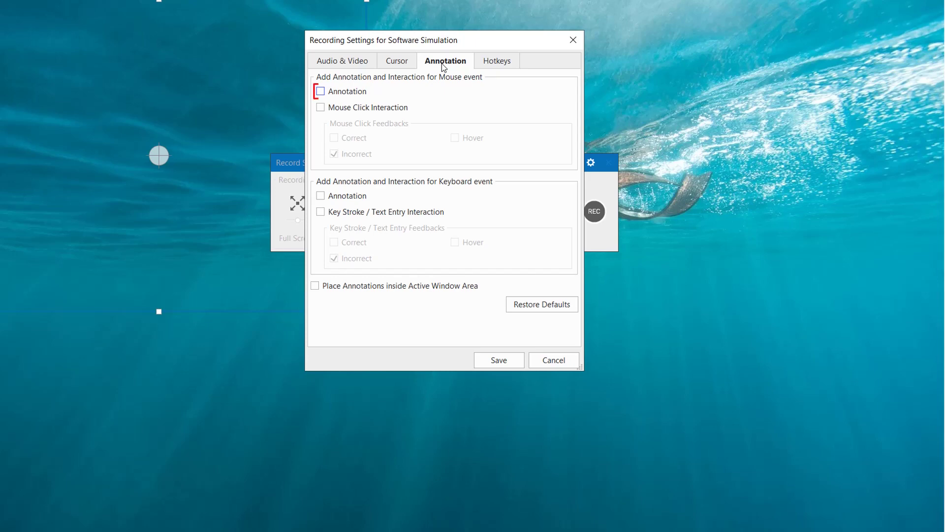
- Turn on mouse and keyboard annotations and mouse click interaction with Correct and Hover feedback
left_click(321, 91)
left_click(321, 196)
left_click(321, 113)
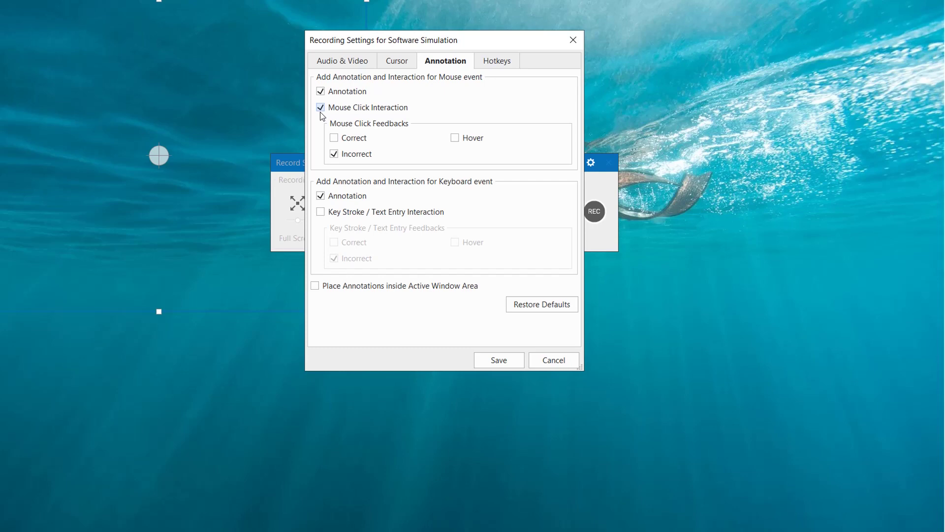
left_click(334, 141)
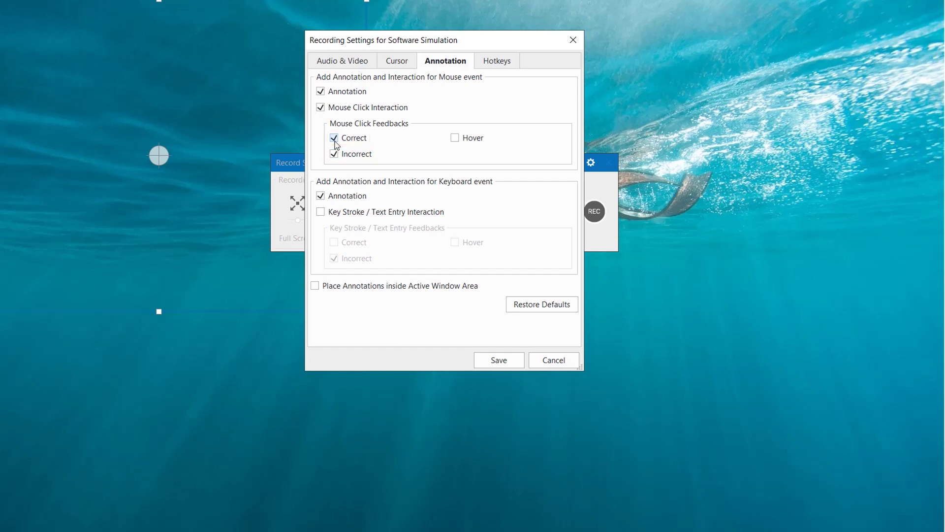
left_click(455, 139)
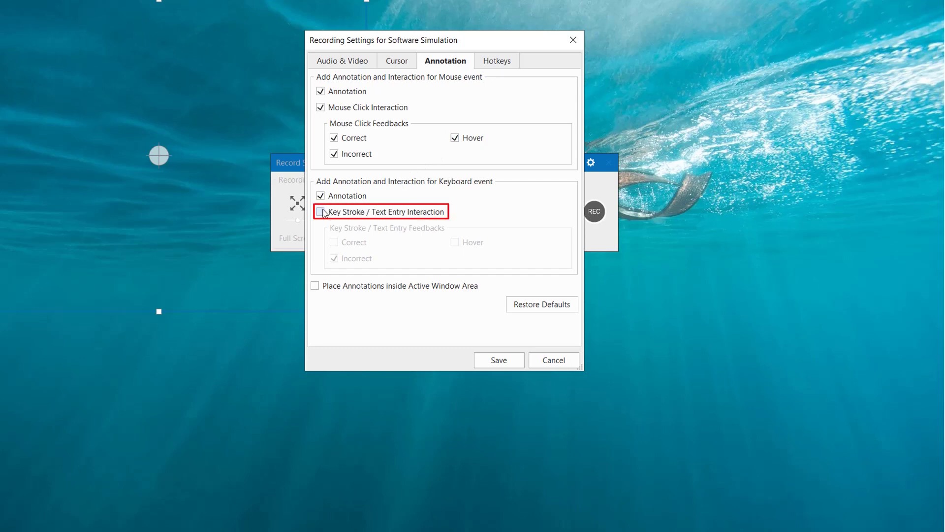
- Enable Key Stroke / Text Entry interaction with Correct and Hover feedback
left_click(321, 212)
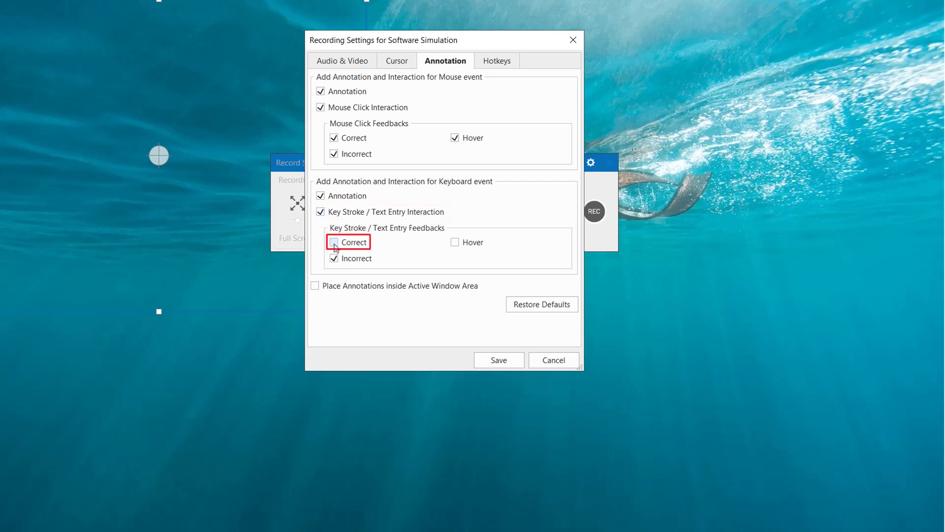
left_click(334, 245)
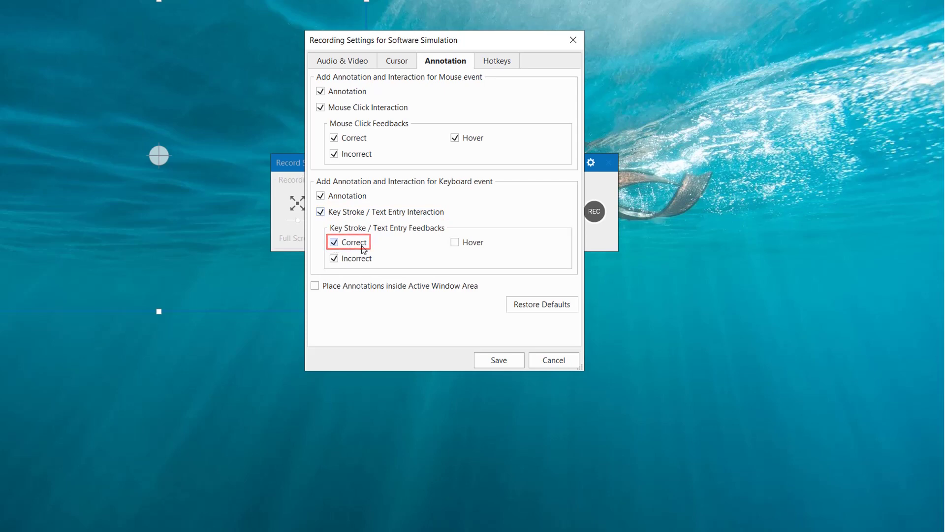
left_click(458, 249)
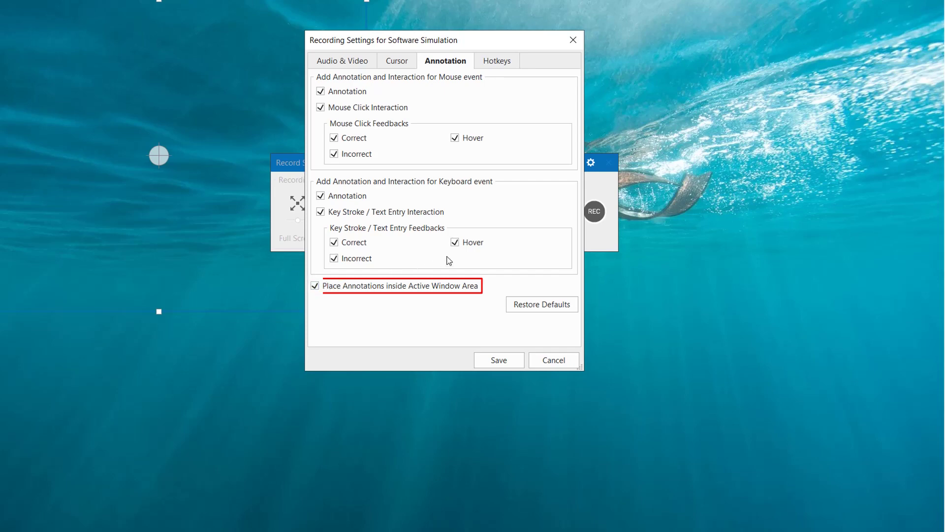
left_click(507, 60)
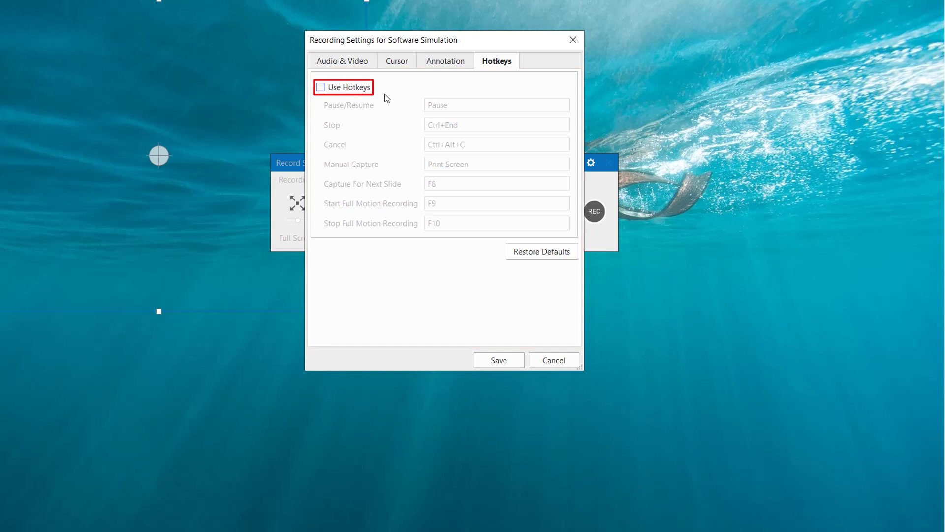
- Enable Use Hotkeys, try Ctrl+Shift+P for Pause/Resume, then restore all default shortcuts
left_click(321, 87)
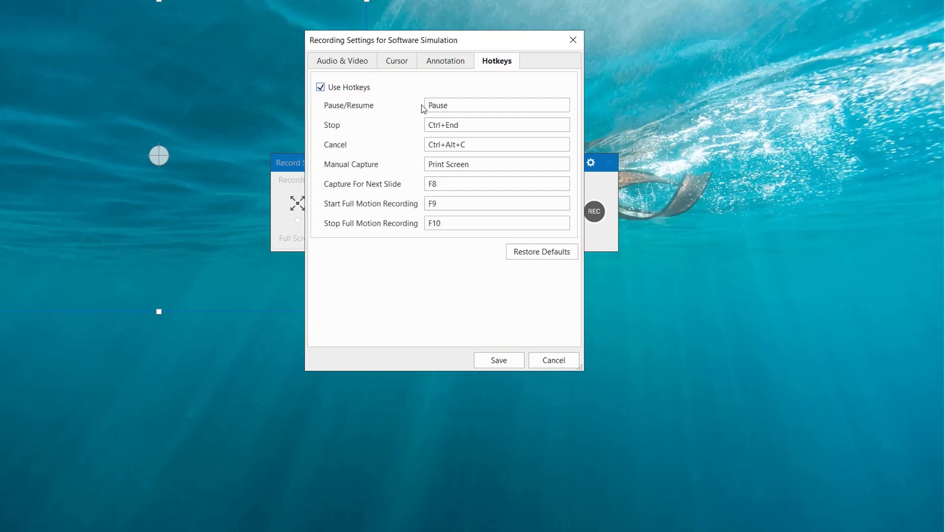
left_click(466, 102)
key("ctrl")
key("ctrl+shift+p")
left_click(524, 251)
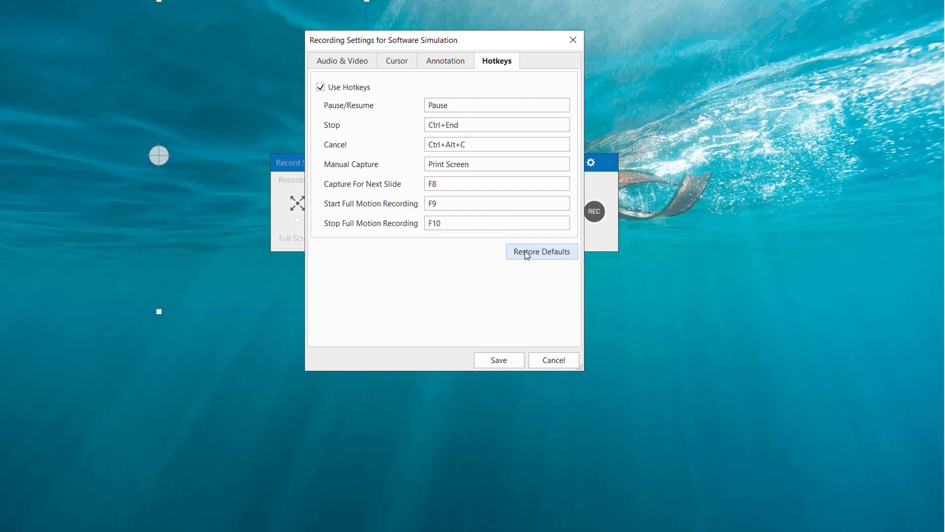
- Save the recording settings and close the Recording Settings dialog
left_click(513, 364)
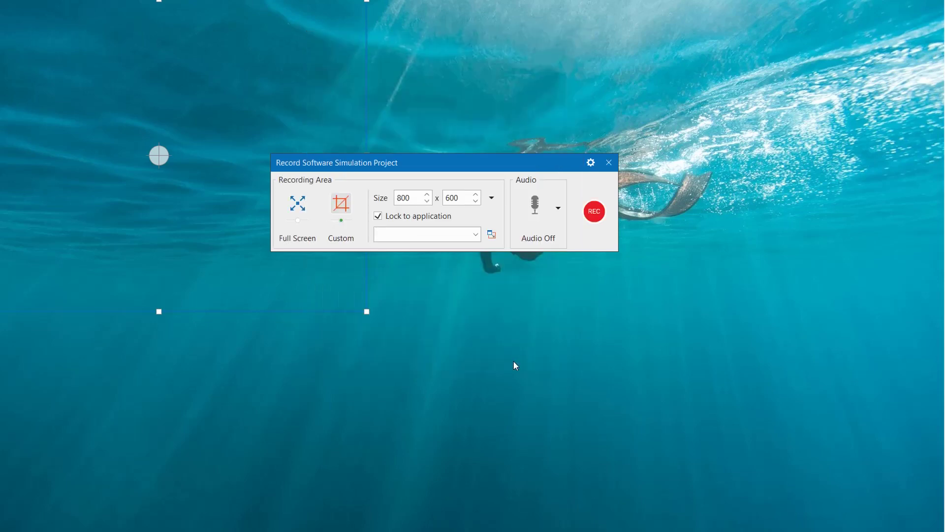